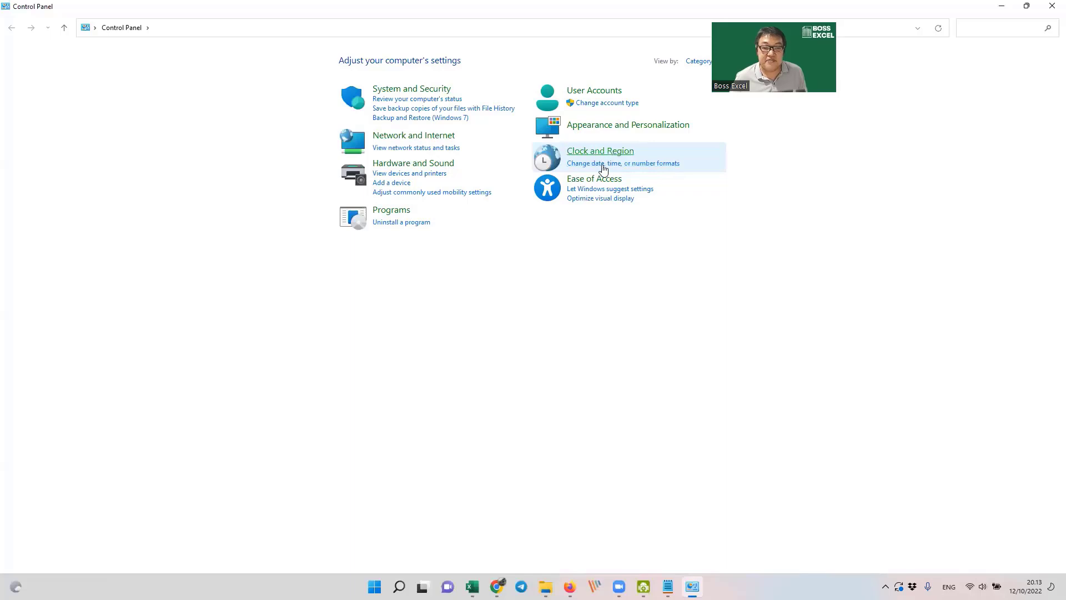
Find the Region settings in Control Panel and open the additional settings for customizing number formats.
{"action": "left_click", "coordinate": [1021, 27]}
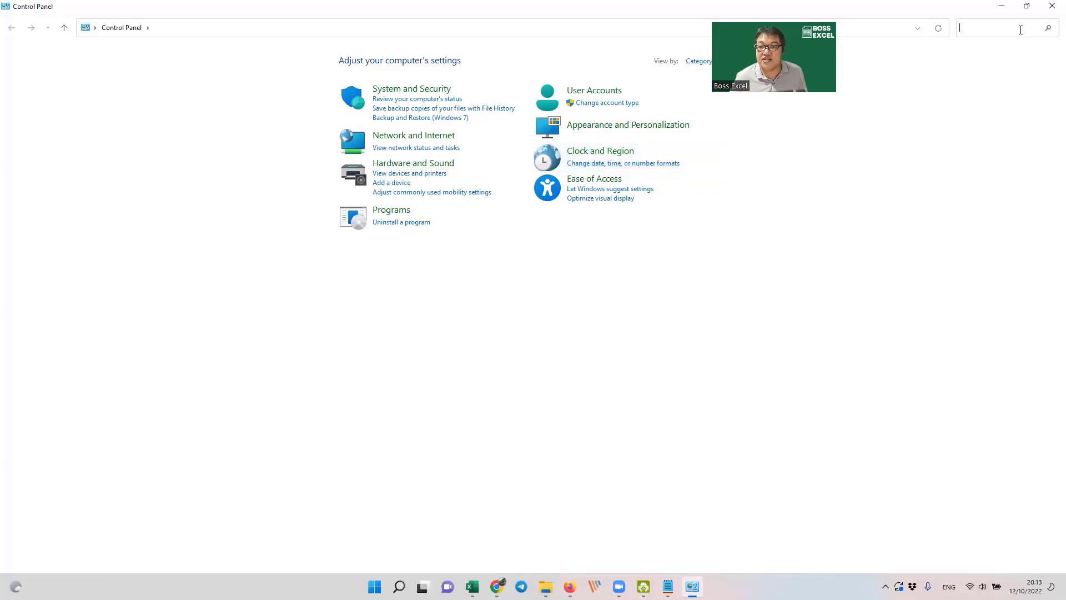
{"action": "type", "text": "region"}
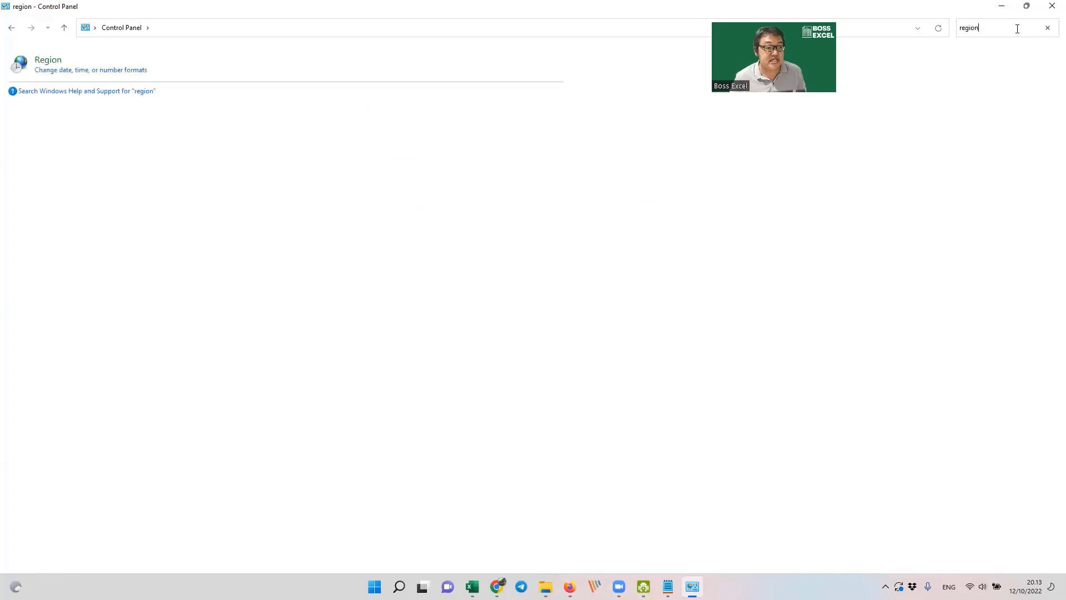
{"action": "left_click", "coordinate": [92, 74]}
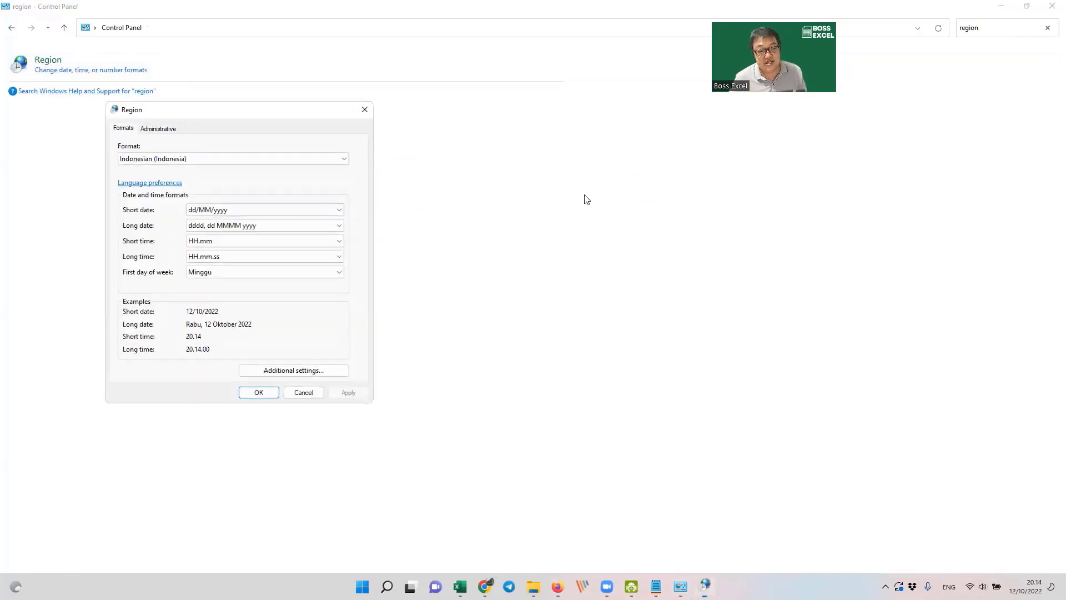
{"action": "left_click_drag", "start_coordinate": [248, 118], "coordinate": [424, 110]}
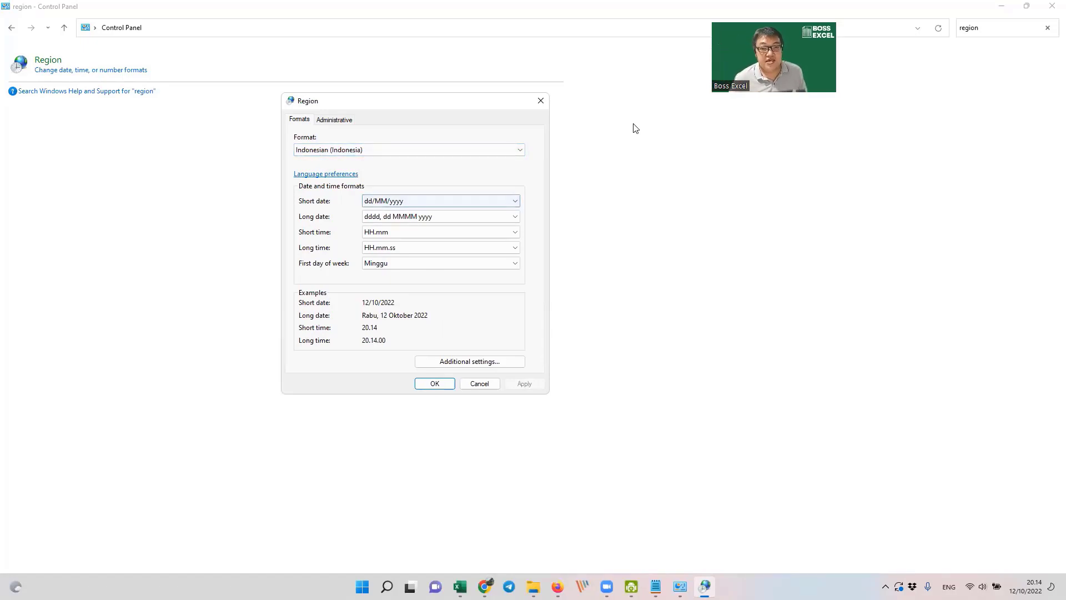
{"action": "left_click", "coordinate": [491, 362]}
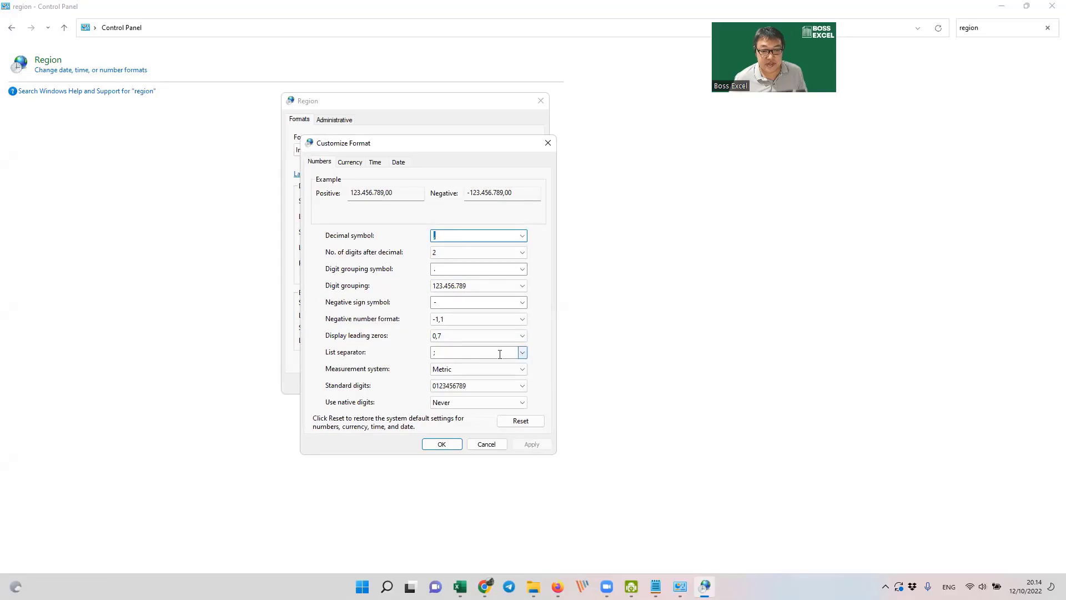
Set the list separator to a vertical bar (|) and apply the change.
{"action": "left_click", "coordinate": [521, 352]}
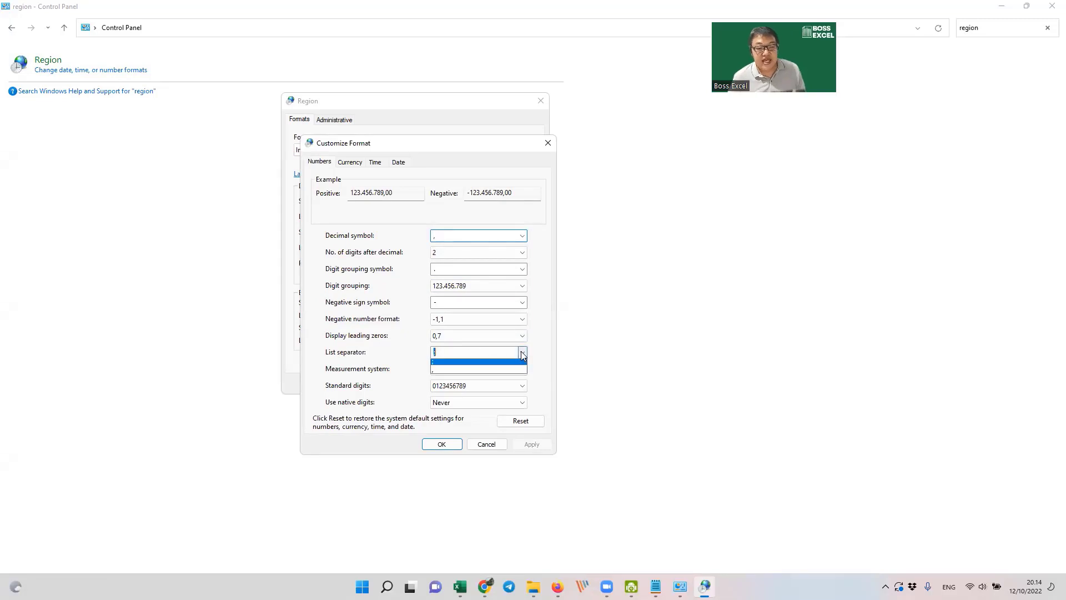
{"action": "left_click", "coordinate": [504, 352]}
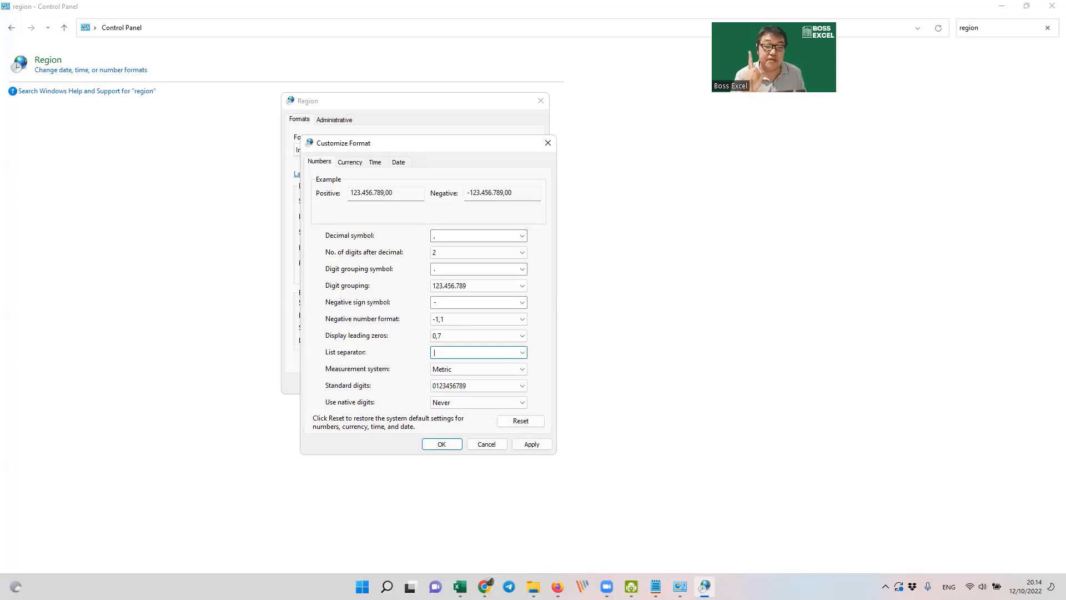
{"action": "left_click", "coordinate": [532, 443]}
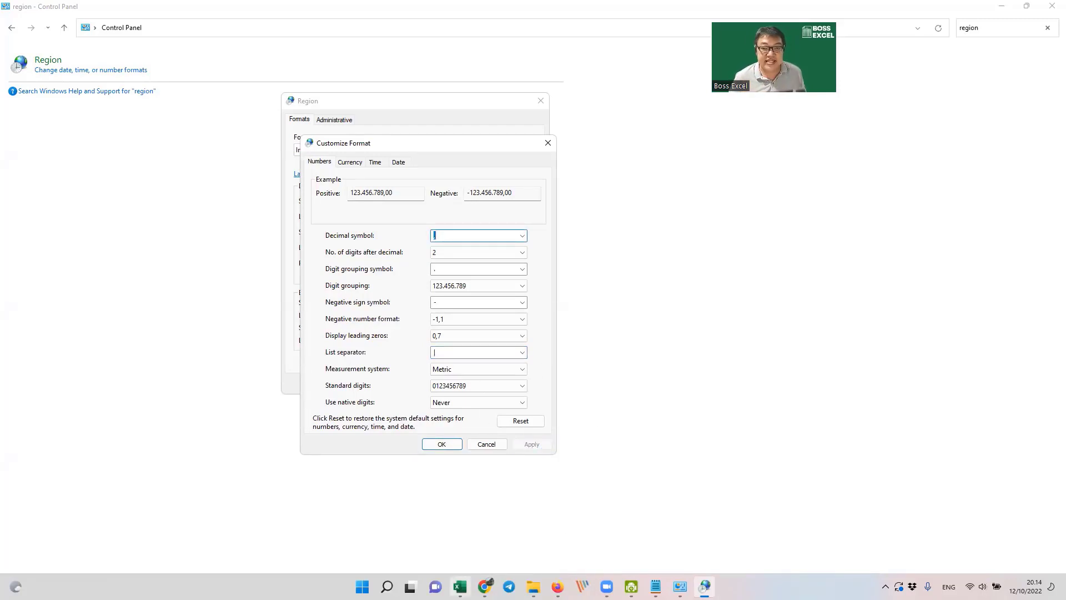
Switch to the Excel workbook and examine the argument separator in the SUM formula for Total kapasitas per hari in C12.
{"action": "left_click", "coordinate": [459, 586]}
{"action": "left_click", "coordinate": [649, 50]}
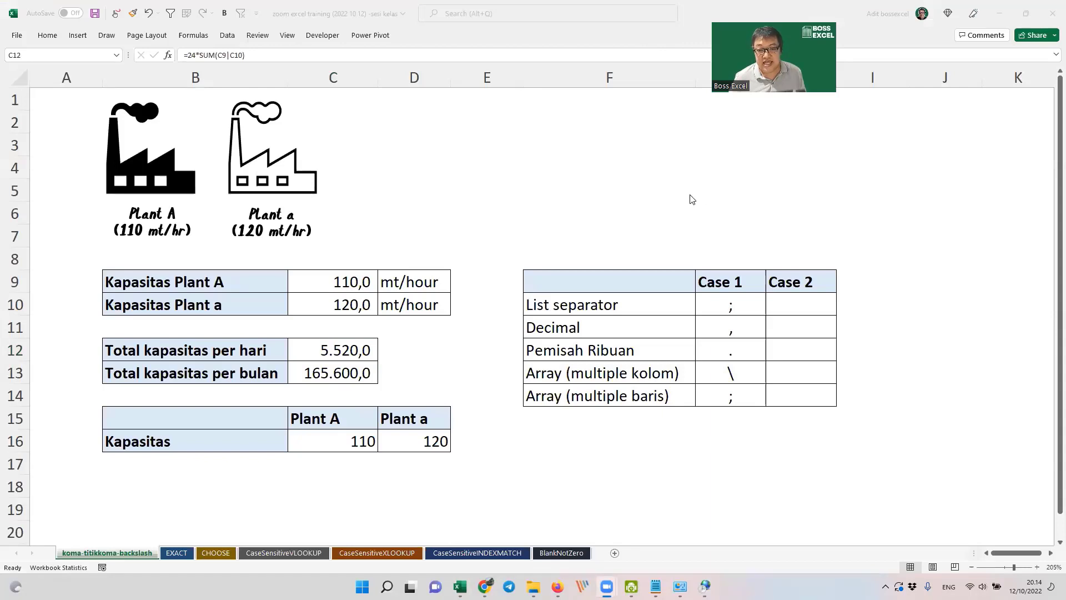
{"action": "left_click", "coordinate": [583, 194]}
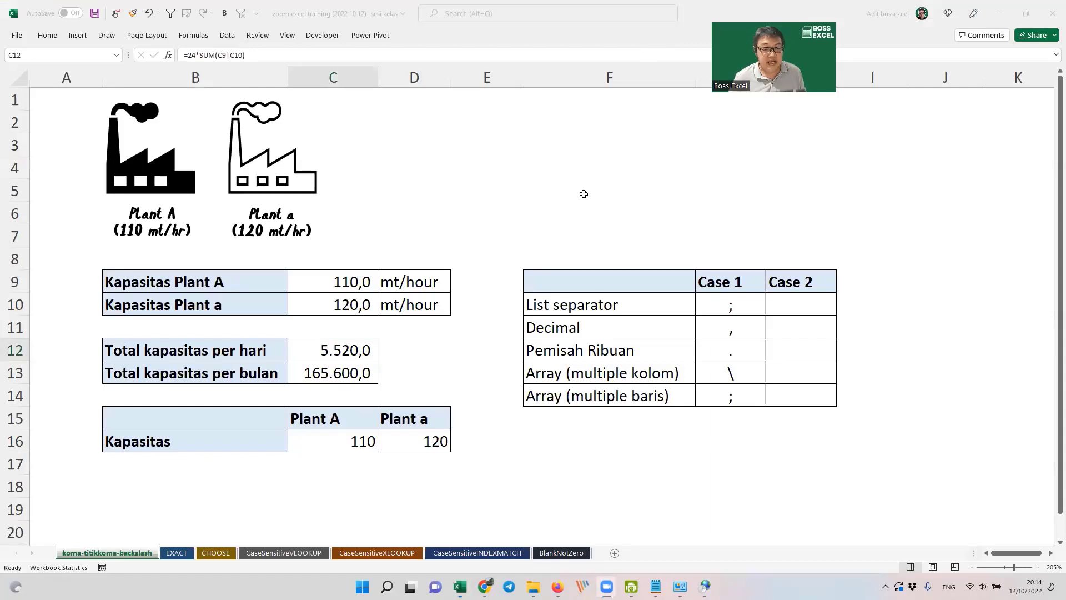
{"action": "left_click", "coordinate": [701, 187]}
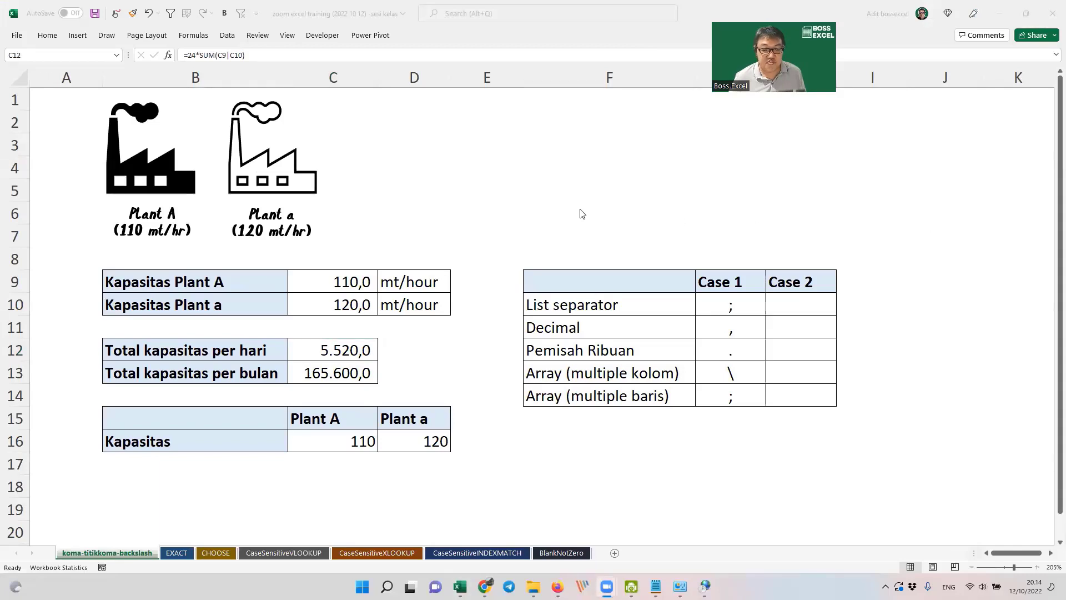
{"action": "double_click", "coordinate": [343, 355]}
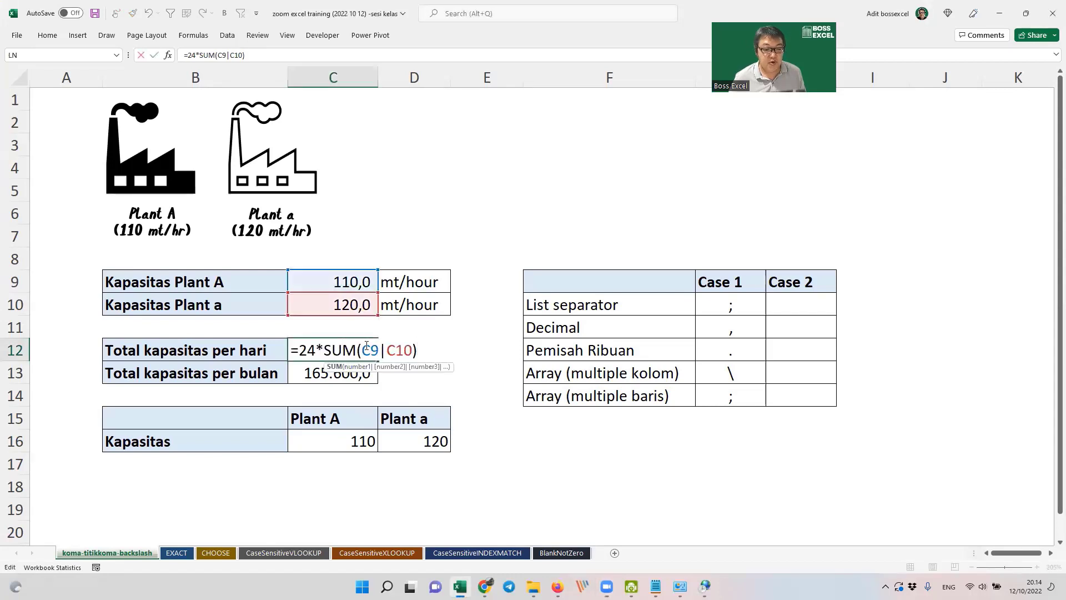
{"action": "left_click_drag", "start_coordinate": [361, 350], "coordinate": [412, 349]}
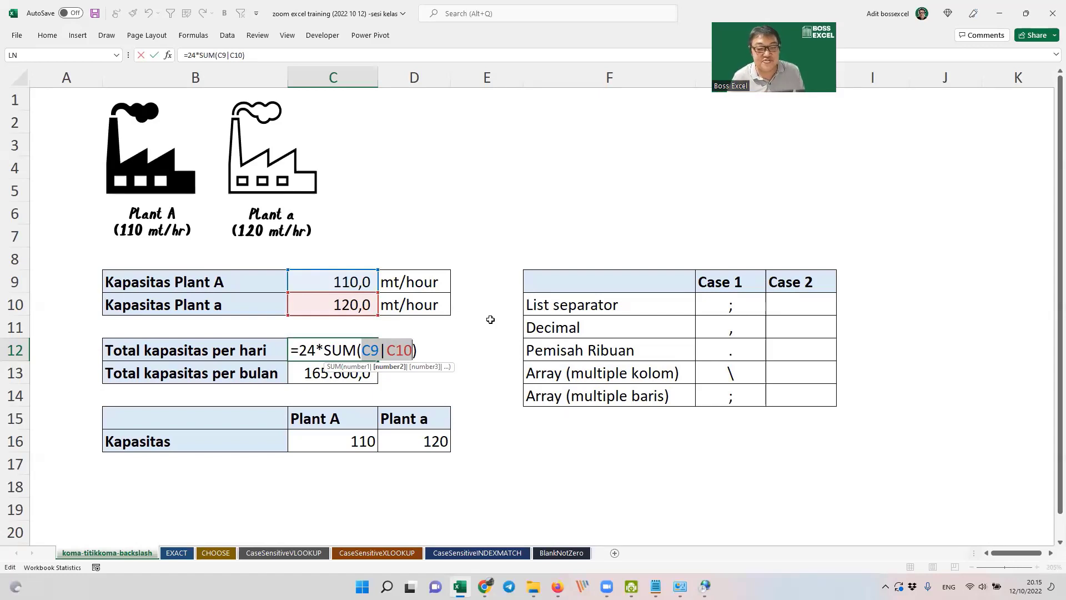
{"action": "key", "text": "ctrl+Return"}
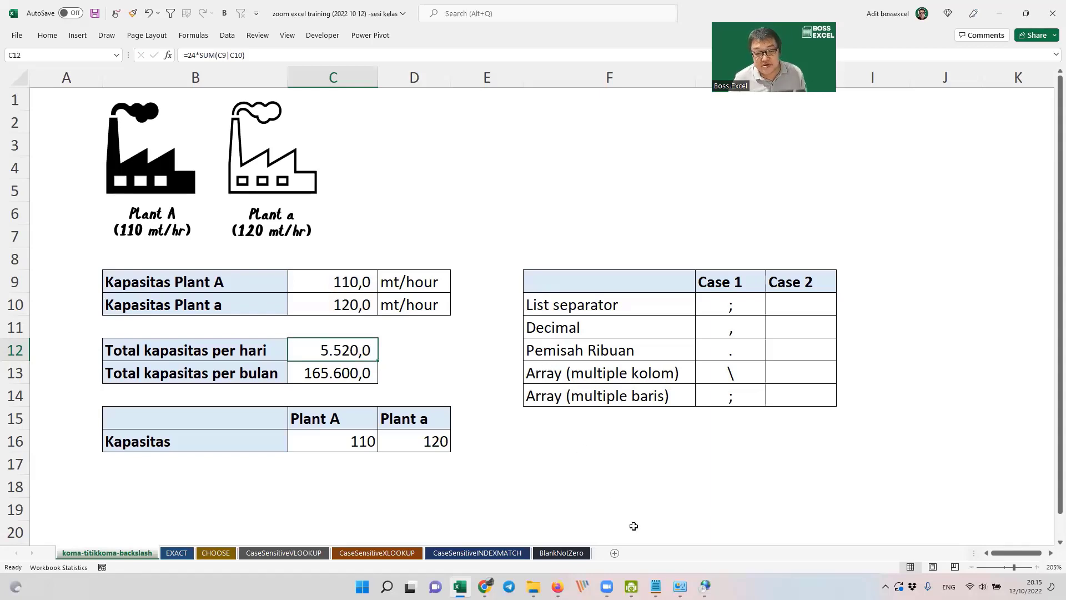
Return to the Region number format settings, set the list separator to a semicolon, apply it and close the Region settings.
{"action": "left_click", "coordinate": [705, 586]}
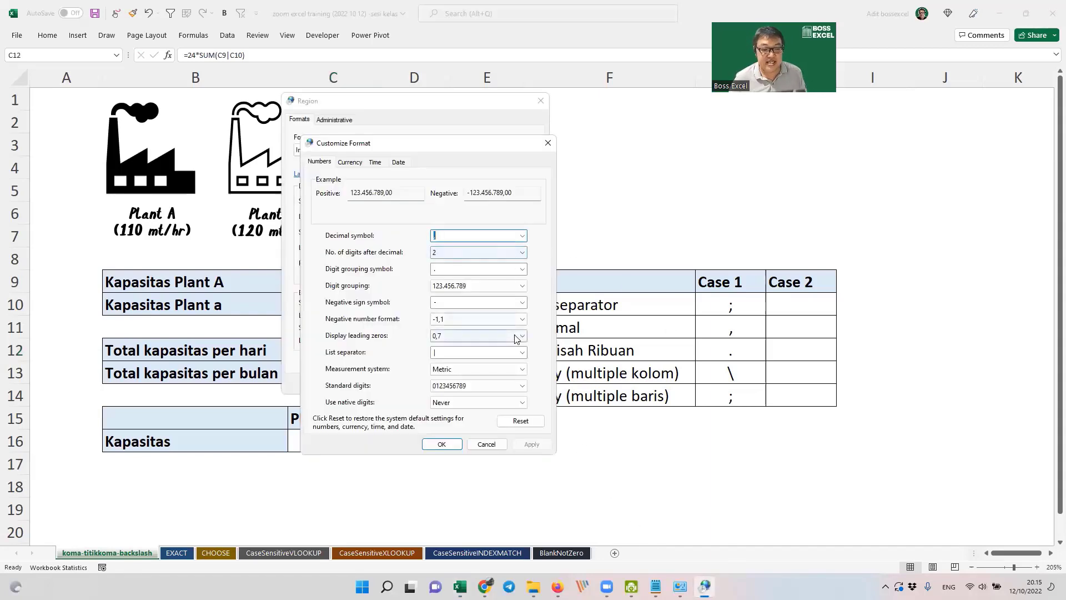
{"action": "left_click", "coordinate": [522, 352]}
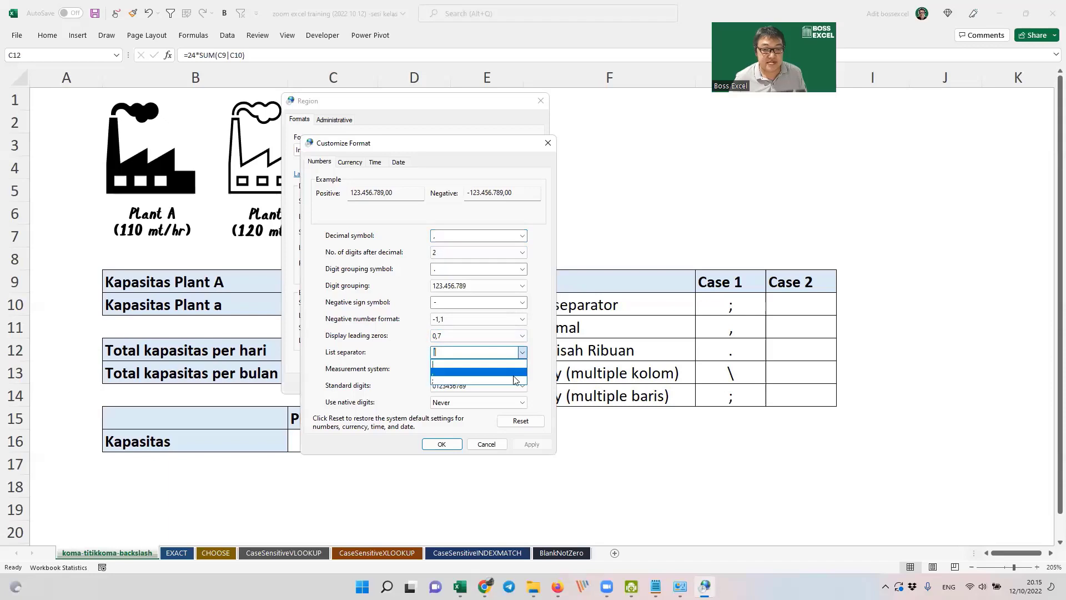
{"action": "left_click", "coordinate": [514, 373]}
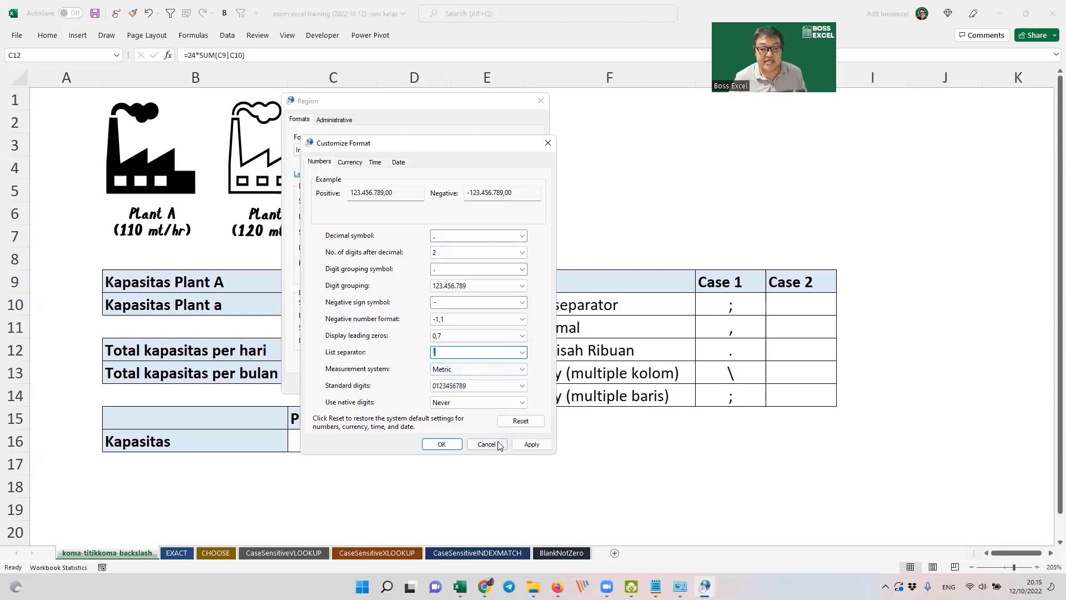
{"action": "left_click", "coordinate": [527, 446]}
{"action": "left_click", "coordinate": [453, 446]}
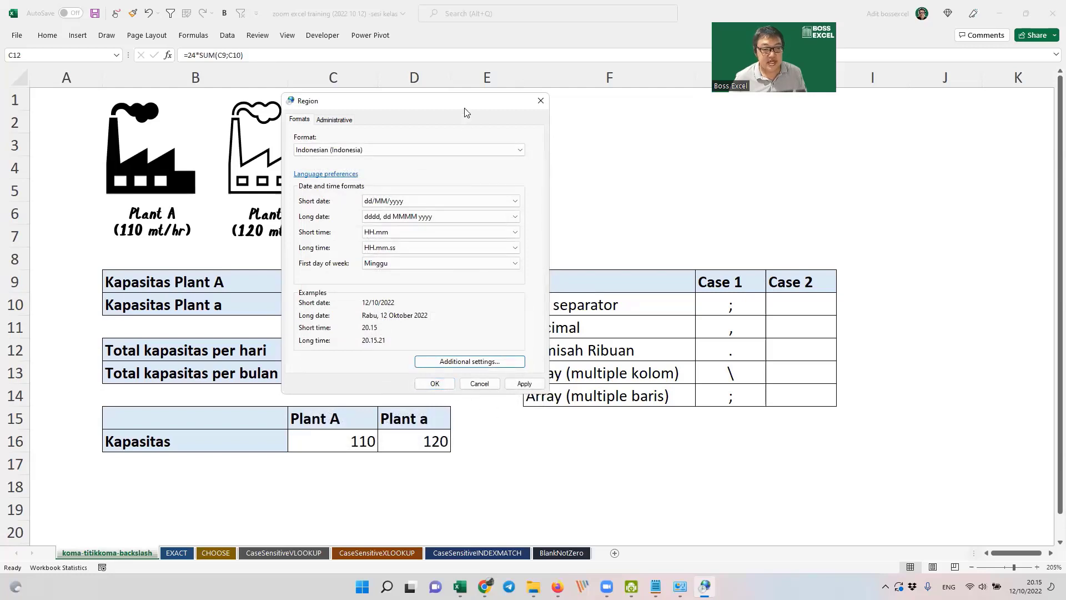
{"action": "left_click", "coordinate": [434, 383]}
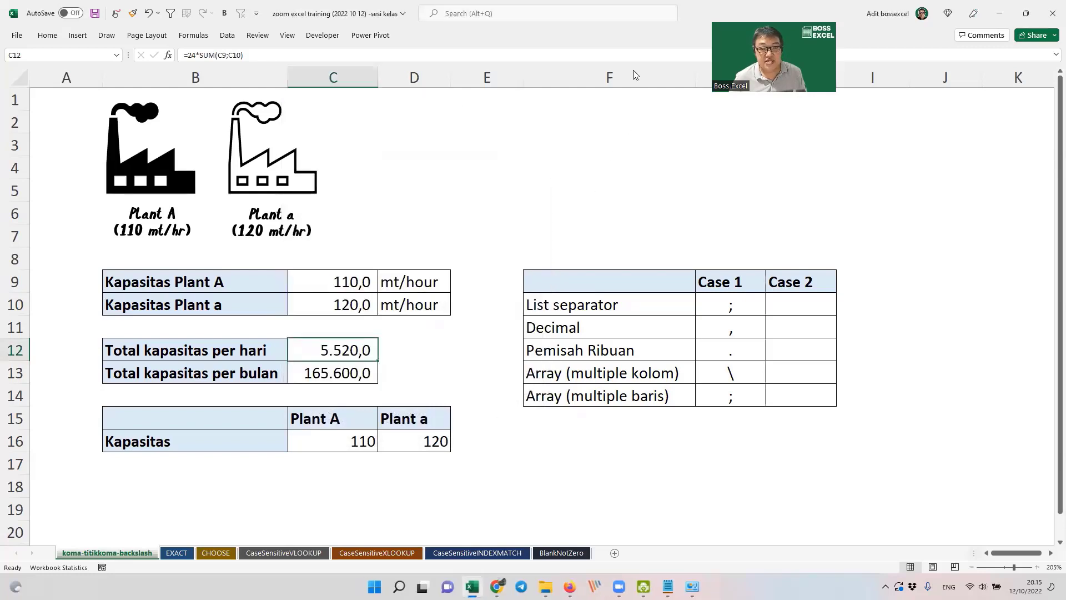
Check which separator stands between C9 and C10 in the formula in C12.
{"action": "double_click", "coordinate": [345, 351]}
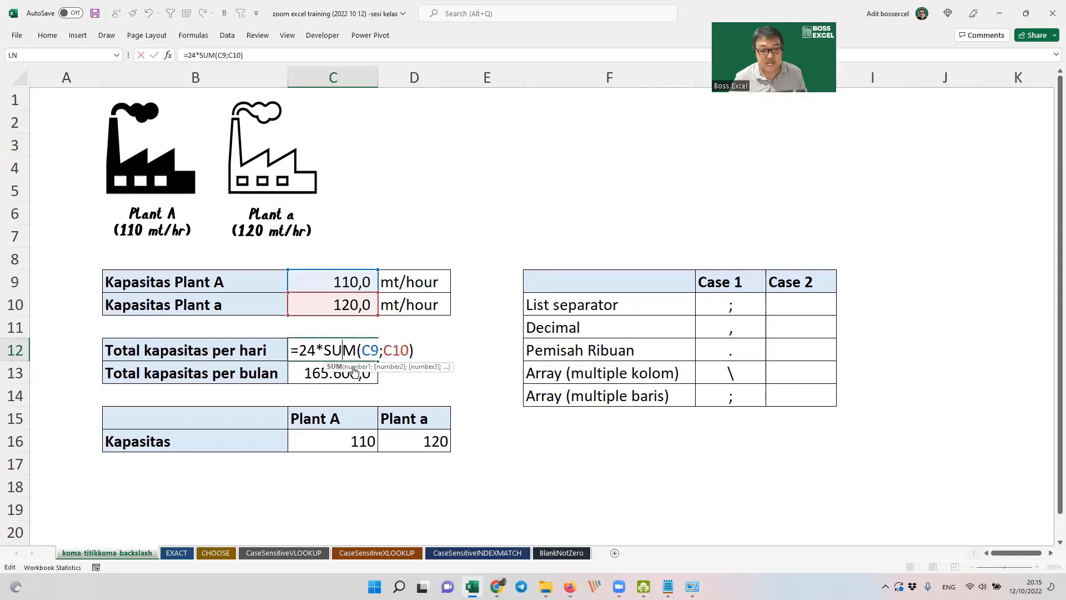
{"action": "left_click_drag", "start_coordinate": [380, 353], "coordinate": [384, 354]}
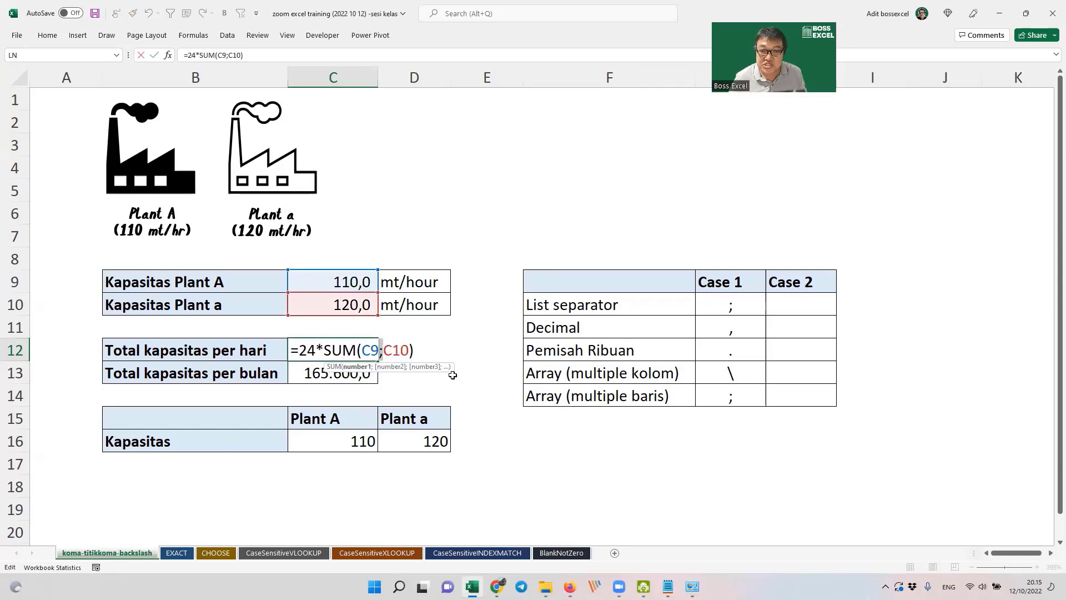
{"action": "left_click", "coordinate": [680, 49]}
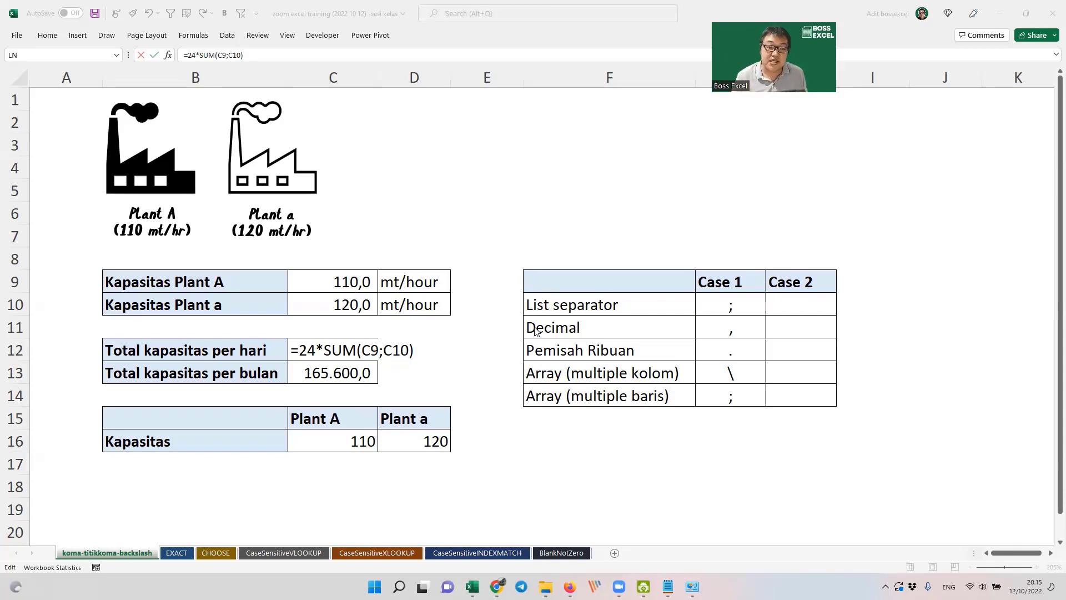
{"action": "left_click", "coordinate": [455, 186]}
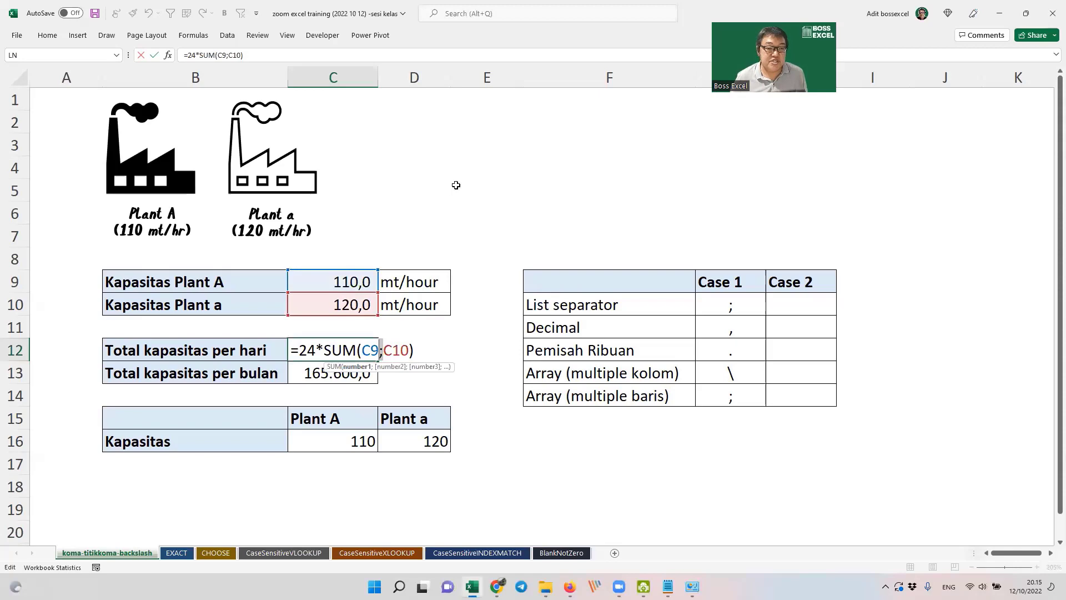
Turn off the system separators in Excel's advanced options, using a period as decimal separator and a comma as thousands separator.
{"action": "left_click", "coordinate": [15, 36]}
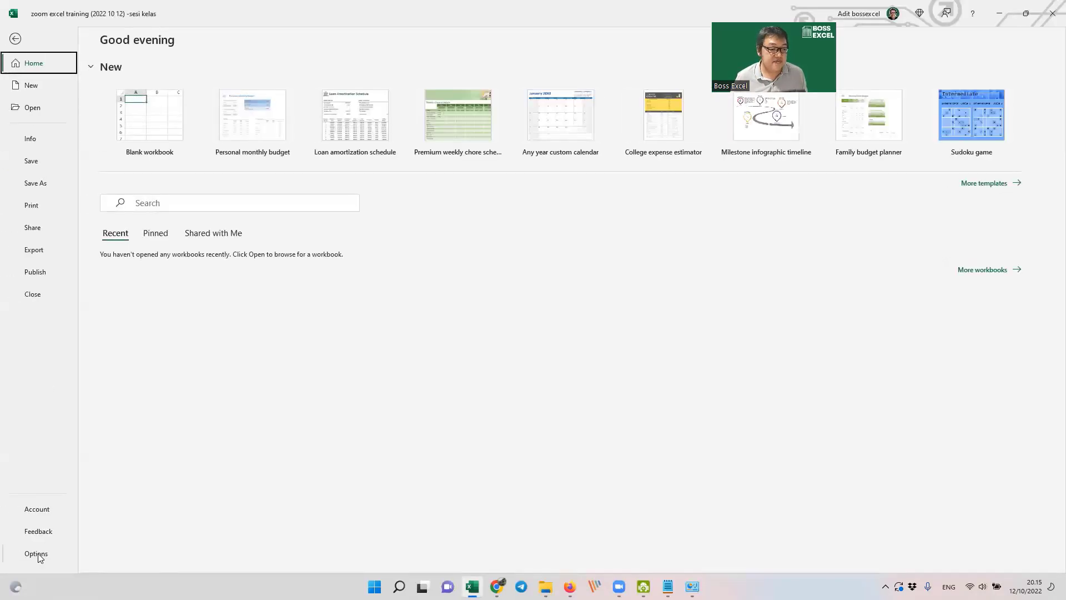
{"action": "left_click", "coordinate": [36, 553]}
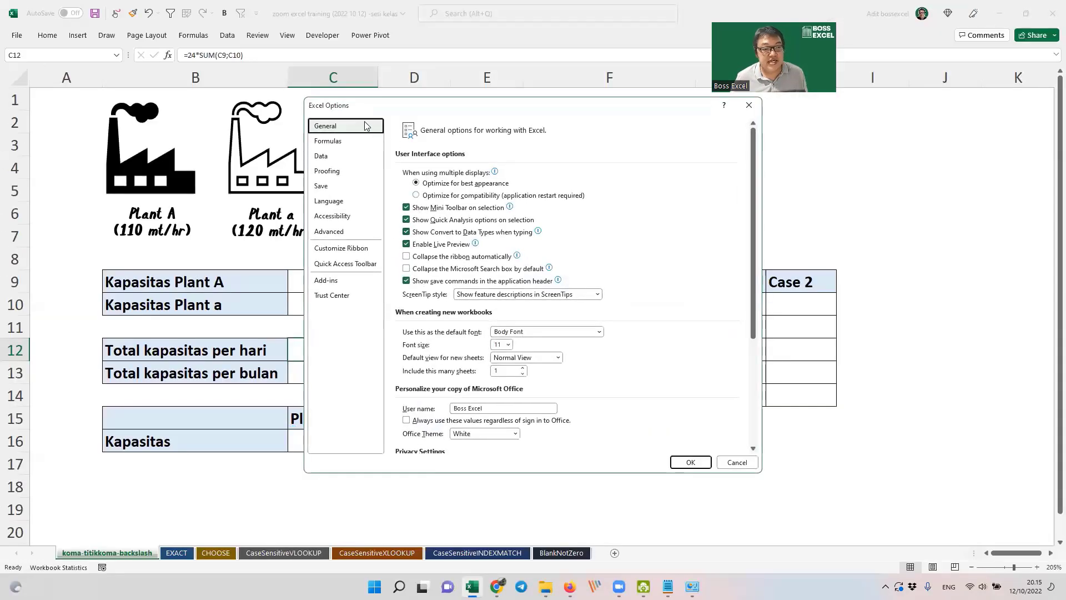
{"action": "left_click", "coordinate": [357, 233]}
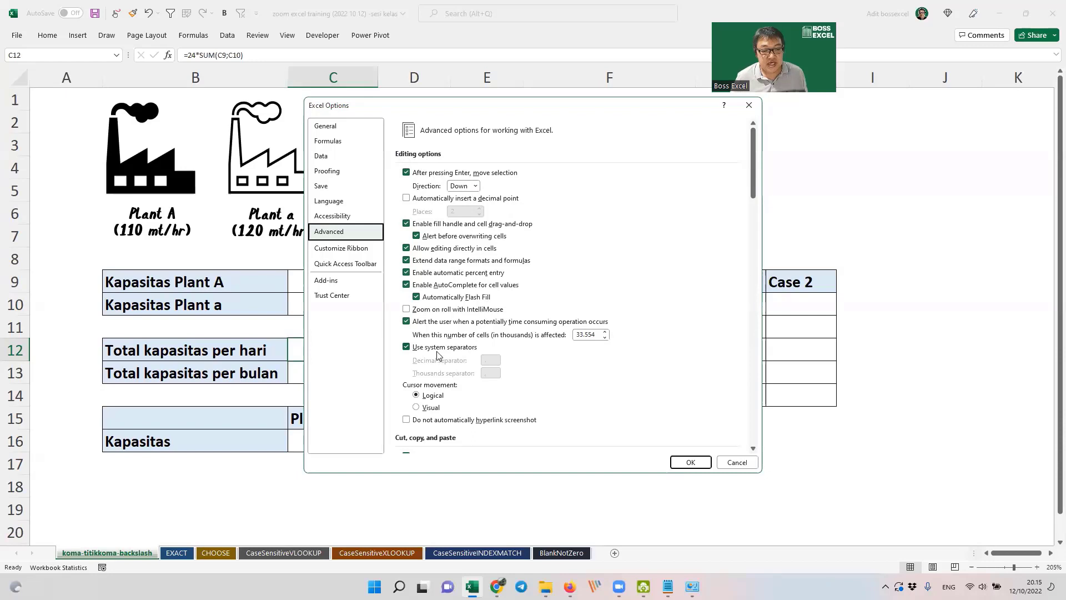
{"action": "left_click", "coordinate": [405, 347]}
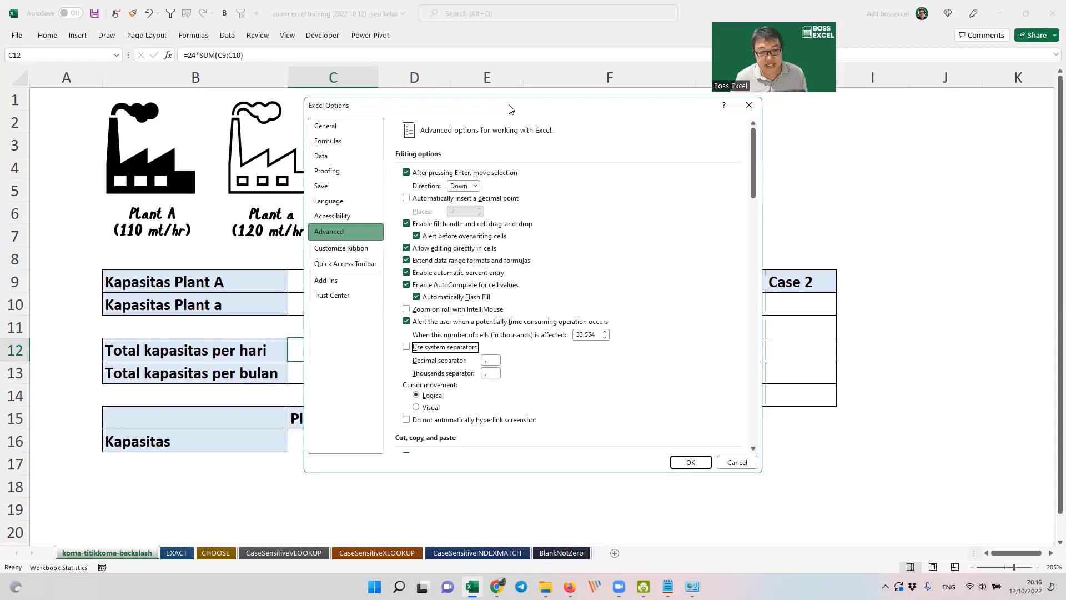
{"action": "left_click_drag", "start_coordinate": [511, 109], "coordinate": [299, 91]}
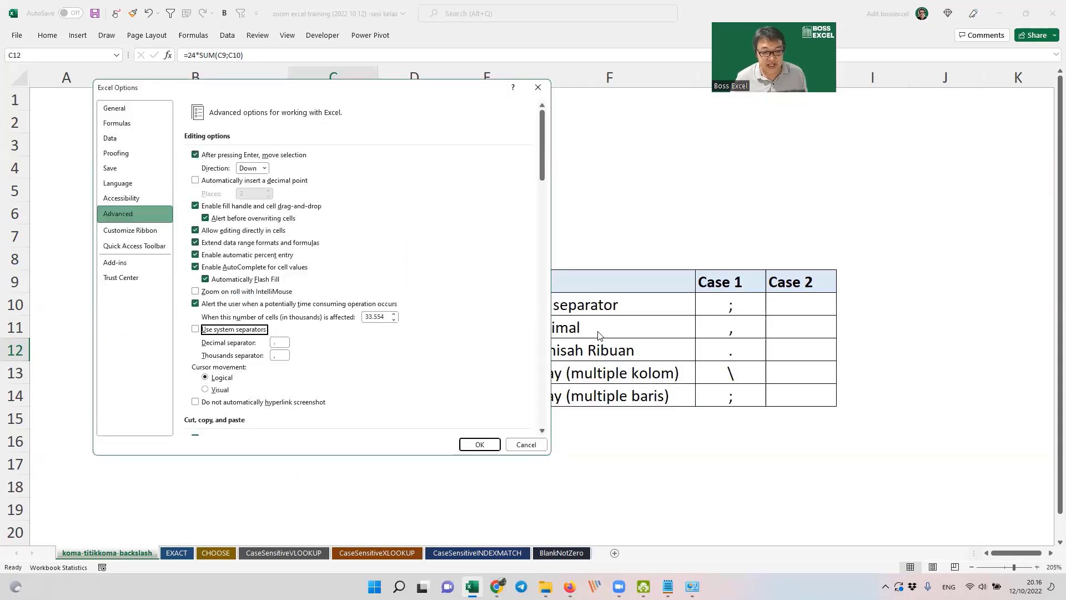
{"action": "left_click_drag", "start_coordinate": [437, 95], "coordinate": [372, 92]}
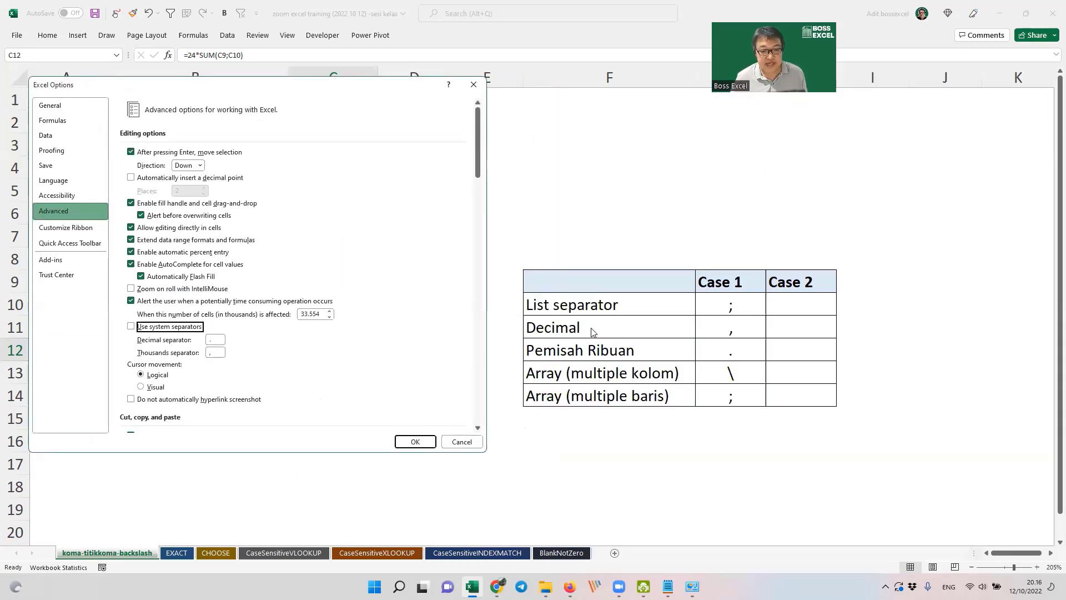
{"action": "left_click", "coordinate": [214, 340]}
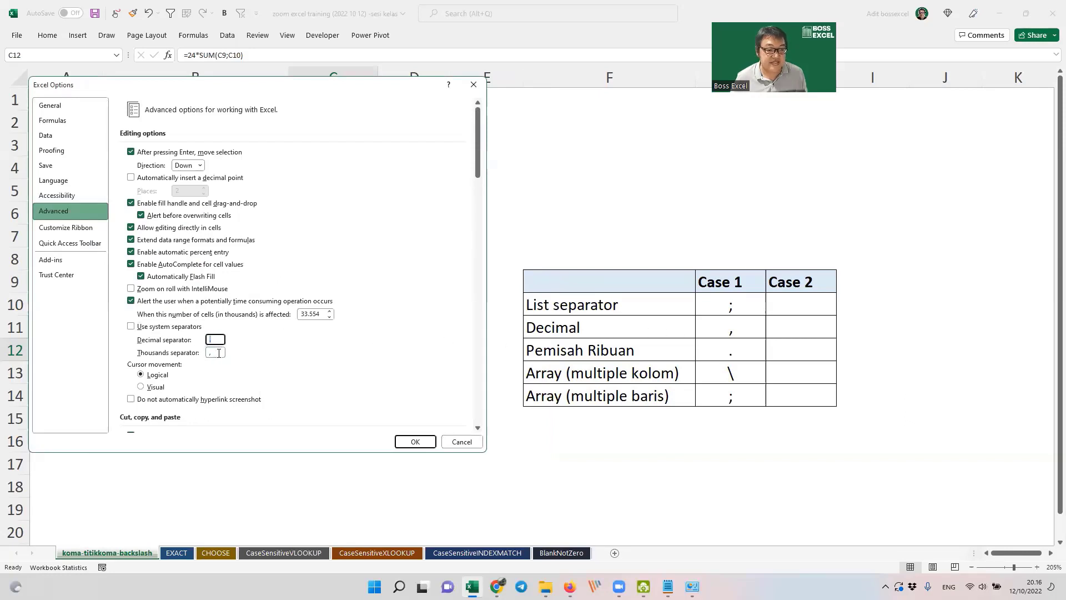
{"action": "left_click", "coordinate": [217, 353]}
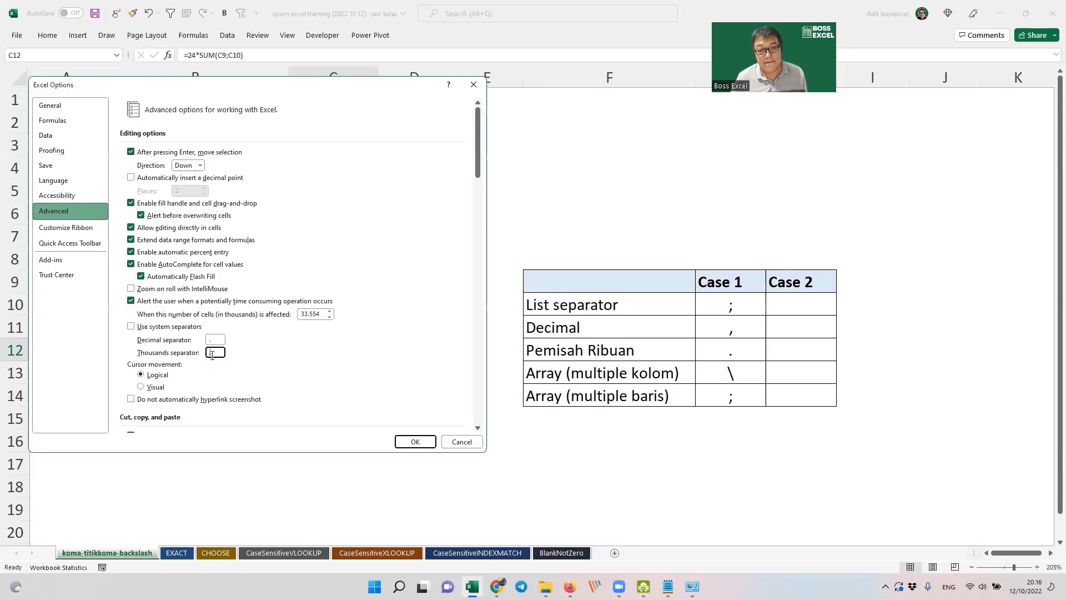
{"action": "left_click", "coordinate": [131, 327]}
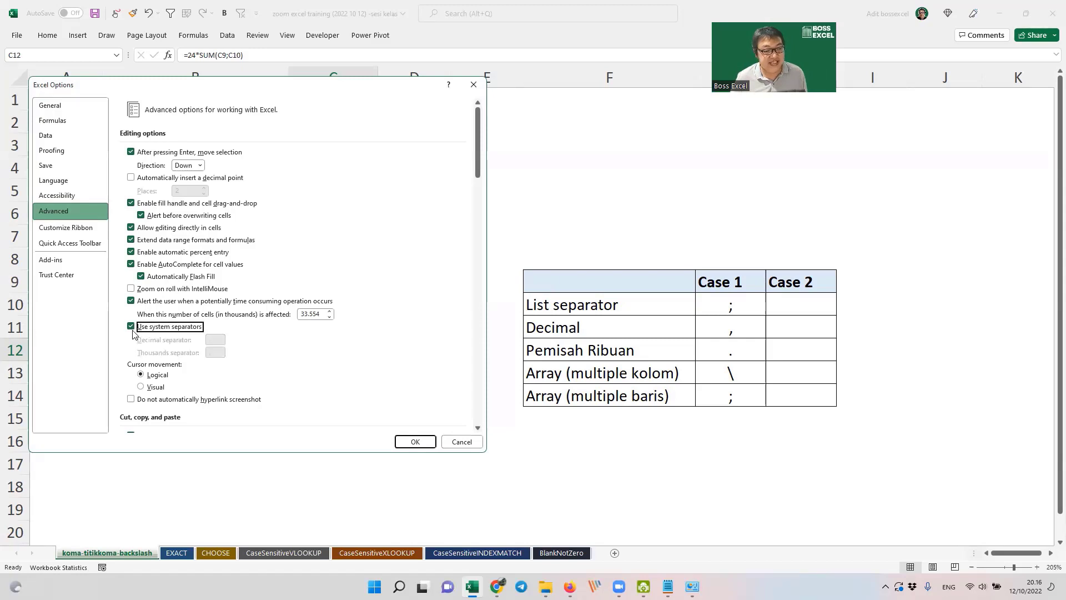
{"action": "left_click", "coordinate": [132, 329]}
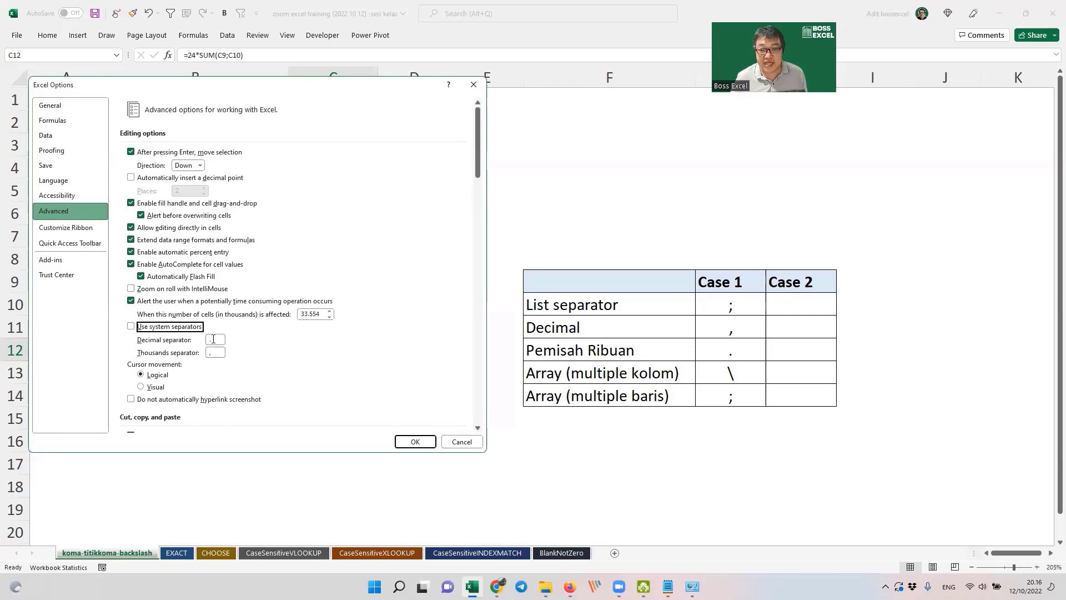
{"action": "left_click", "coordinate": [415, 441]}
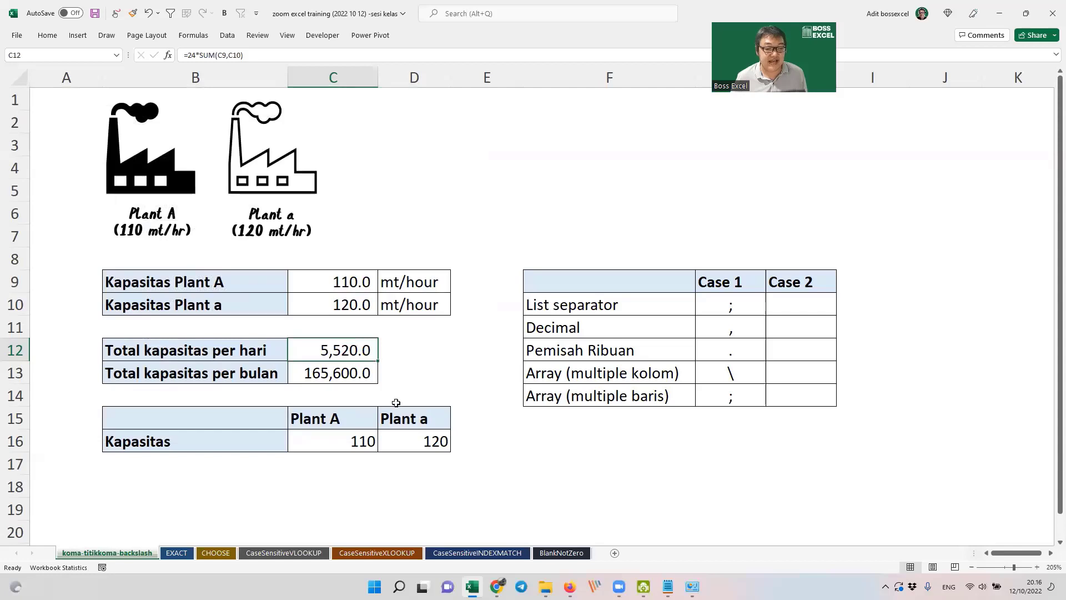
Examine the argument separator between C9 and C10 in the Total kapasitas per hari formula in C12, leaving the formula unedited.
{"action": "double_click", "coordinate": [342, 350]}
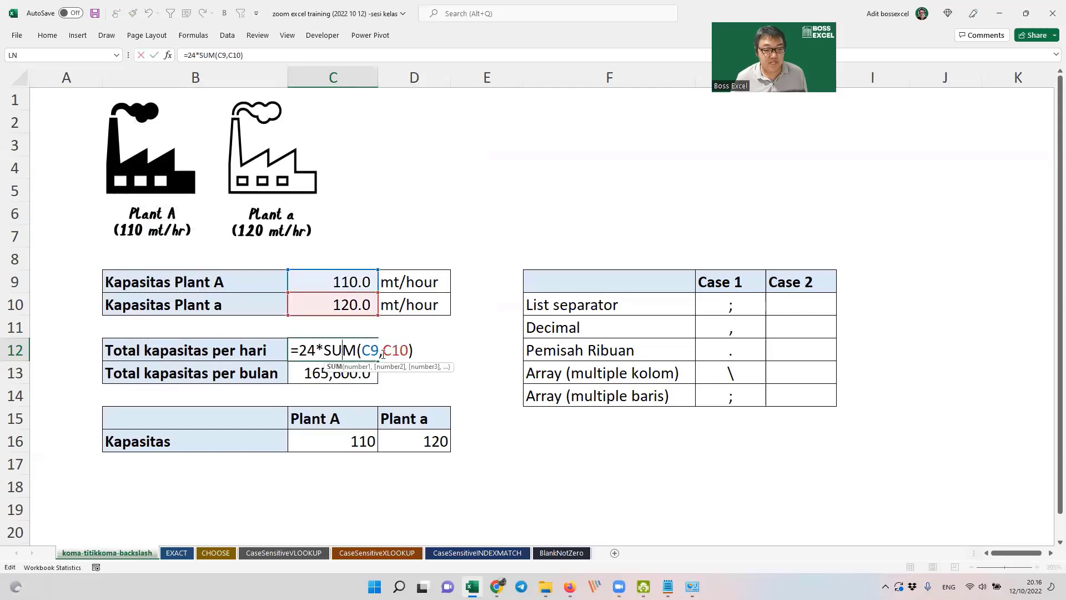
{"action": "key", "text": "Right"}
{"action": "key", "text": "Right"}
{"action": "key", "text": "Right"}
{"action": "key", "text": "Right"}
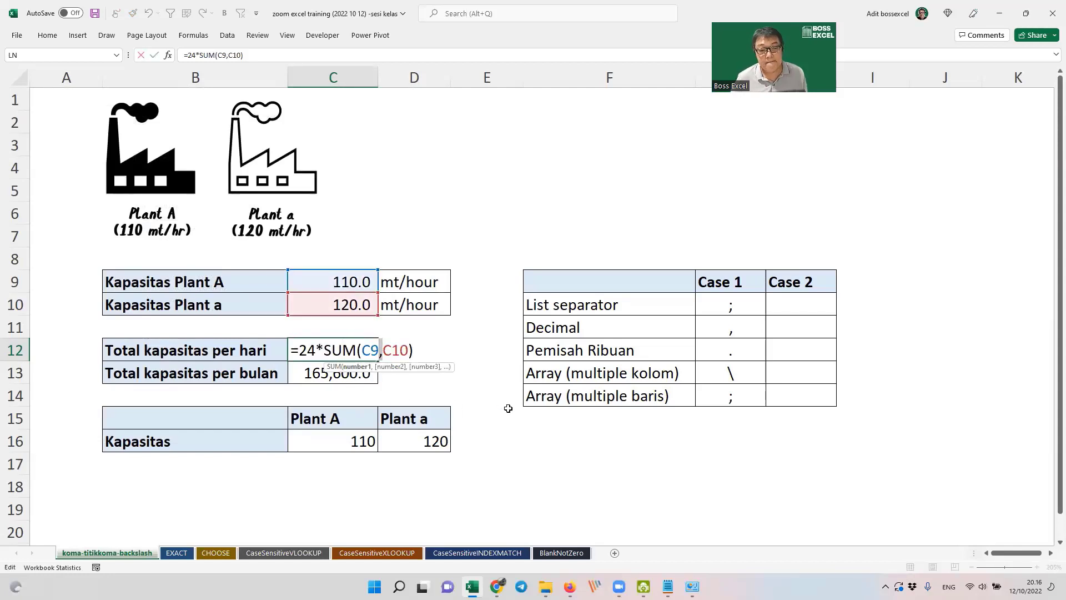
{"action": "key", "text": "Escape"}
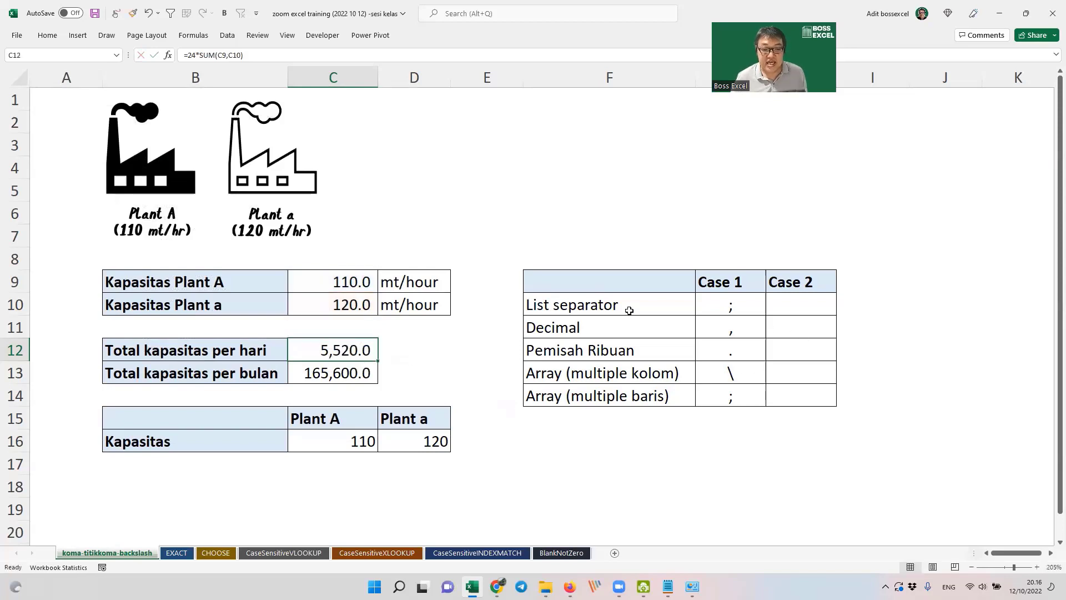
Enter a comma as the Case 2 list separator in H10.
{"action": "left_click", "coordinate": [795, 308]}
{"action": "type", "text": ","}
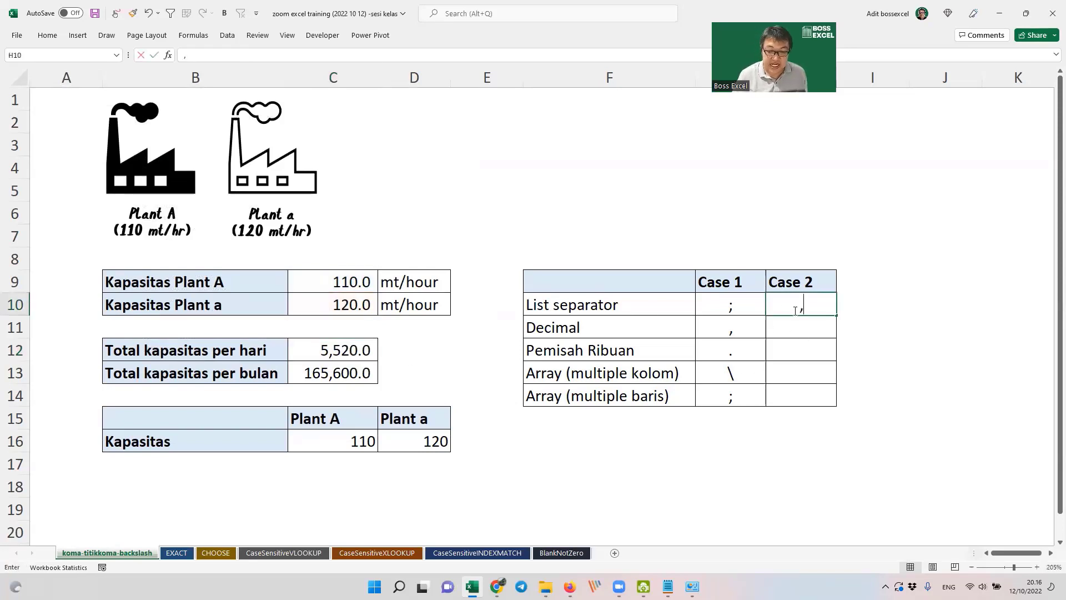
{"action": "key", "text": "Return"}
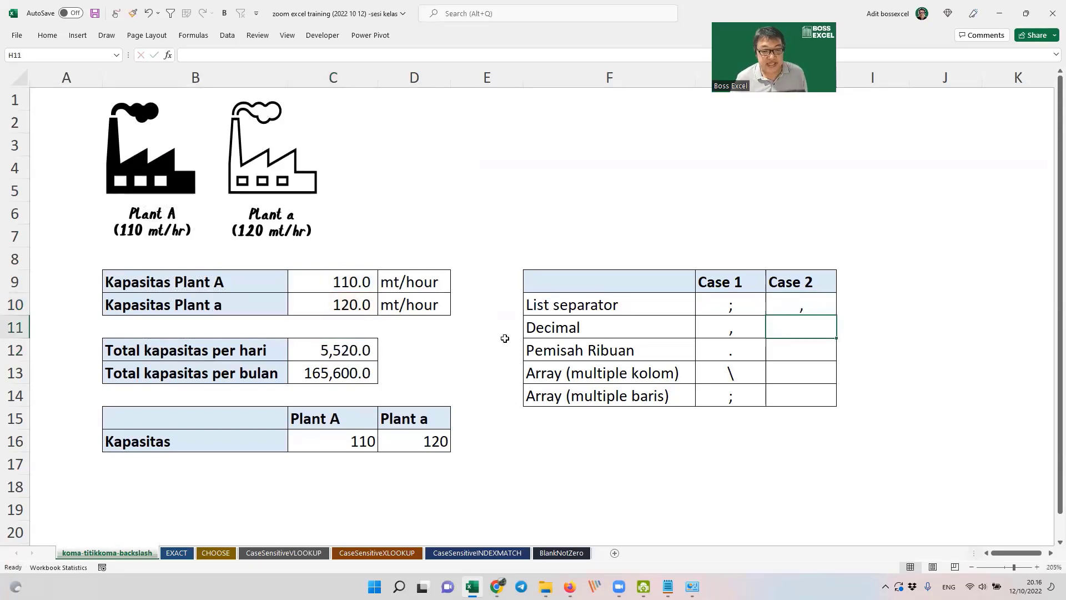
Draw a curved green arrow to the decimal point in C12 and enter a period as the Case 2 decimal separator in H11.
{"action": "left_click", "coordinate": [115, 13]}
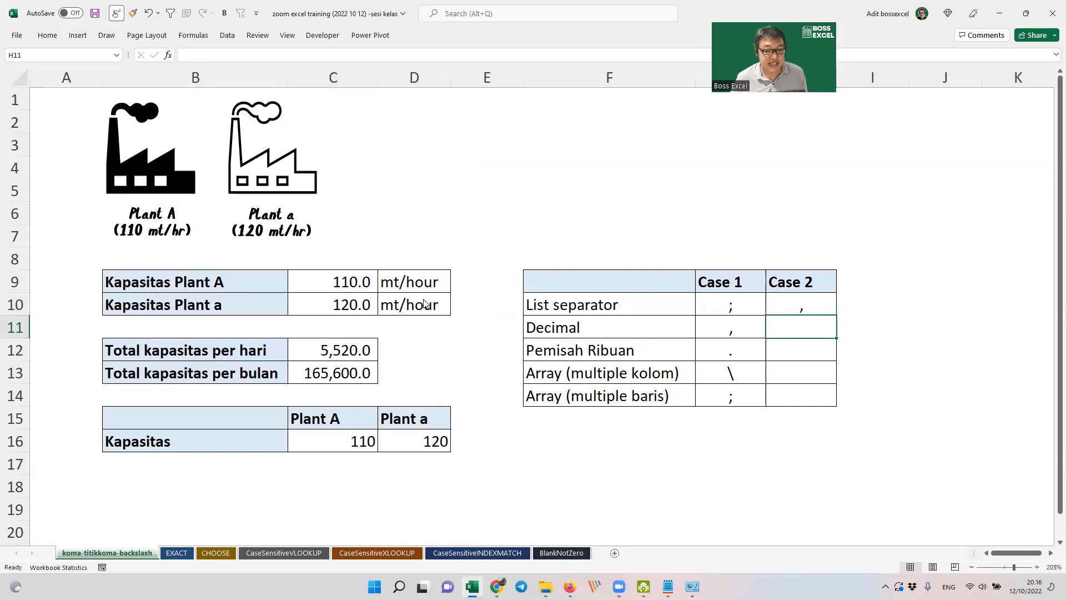
{"action": "mouse_move", "coordinate": [425, 300]}
{"action": "left_mouse_down"}
{"action": "mouse_move", "coordinate": [376, 322]}
{"action": "mouse_move", "coordinate": [363, 344]}
{"action": "mouse_move", "coordinate": [373, 340]}
{"action": "left_mouse_up"}
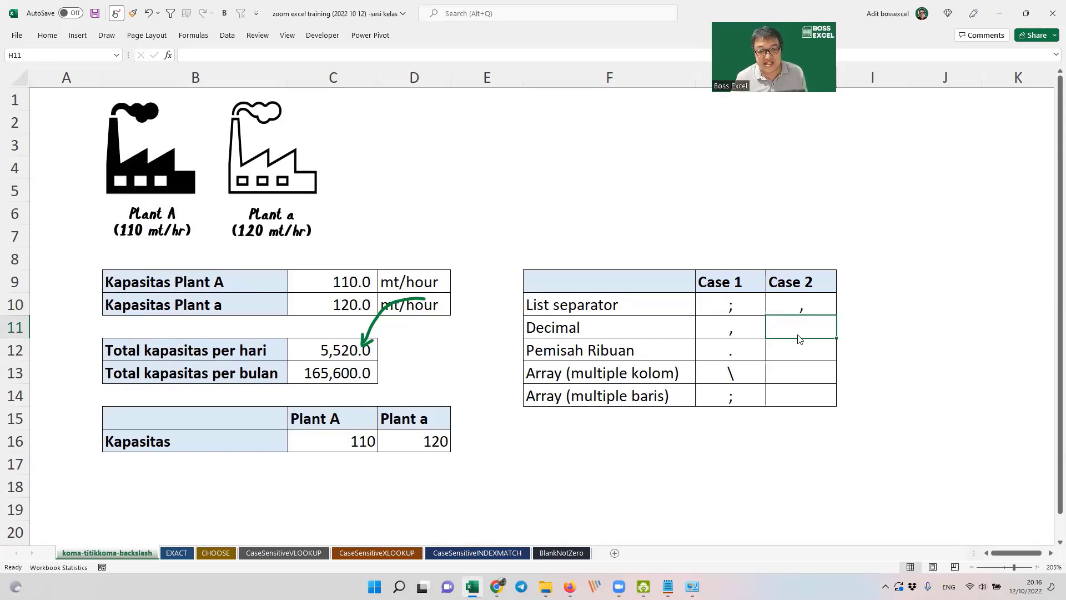
{"action": "key", "text": "Escape"}
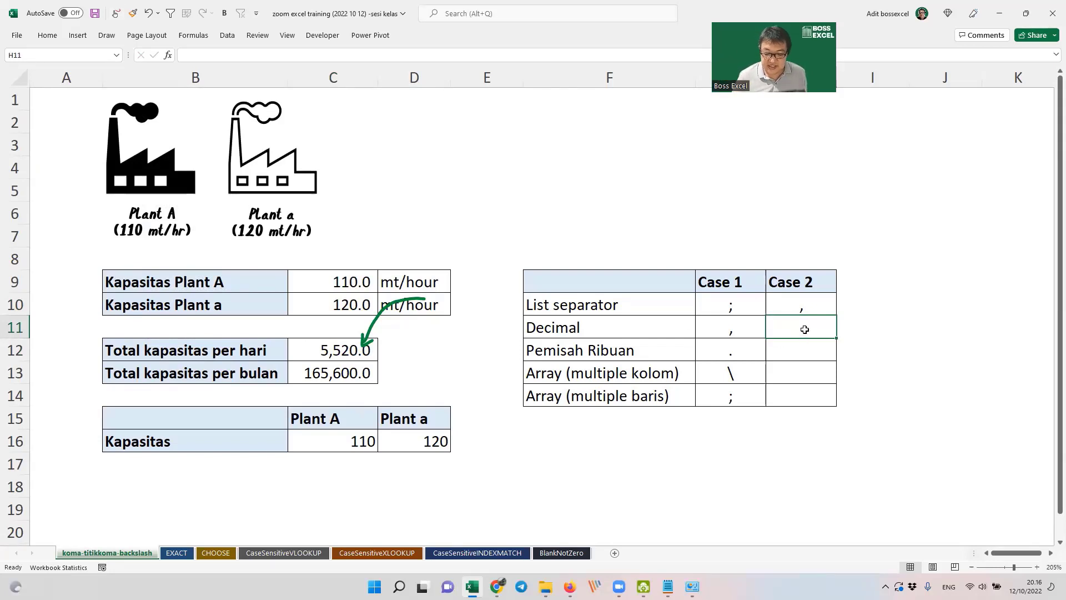
{"action": "key", "text": "Down"}
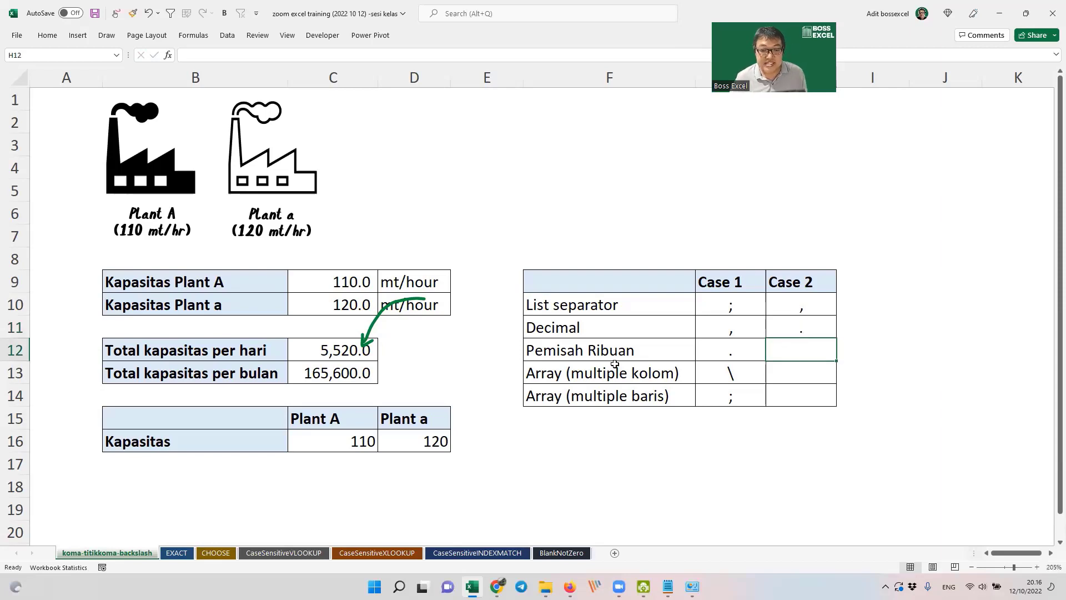